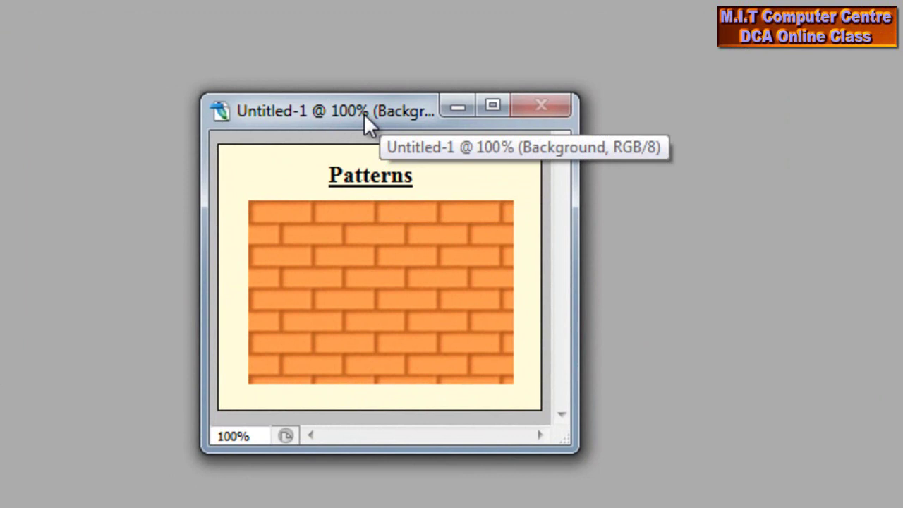
Create a new blank document using the 640 x 480 preset.
drag(364, 114, 292, 145)
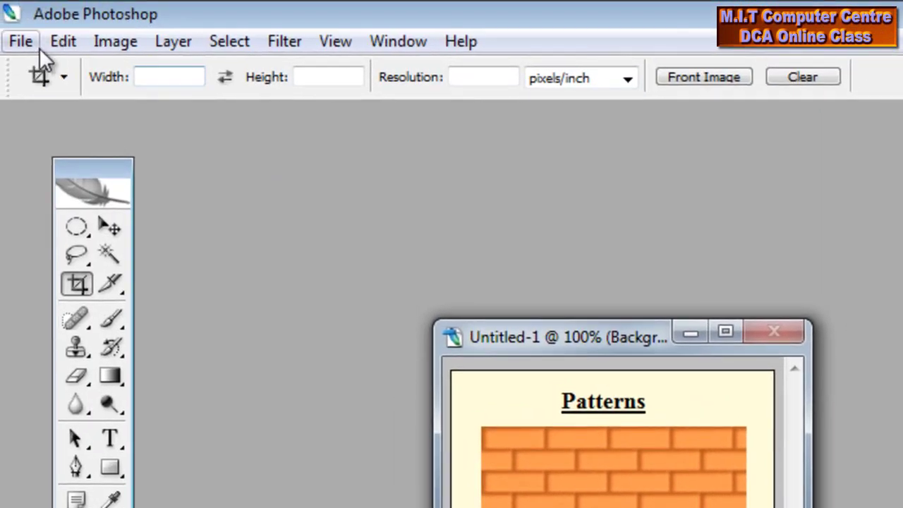
click(21, 41)
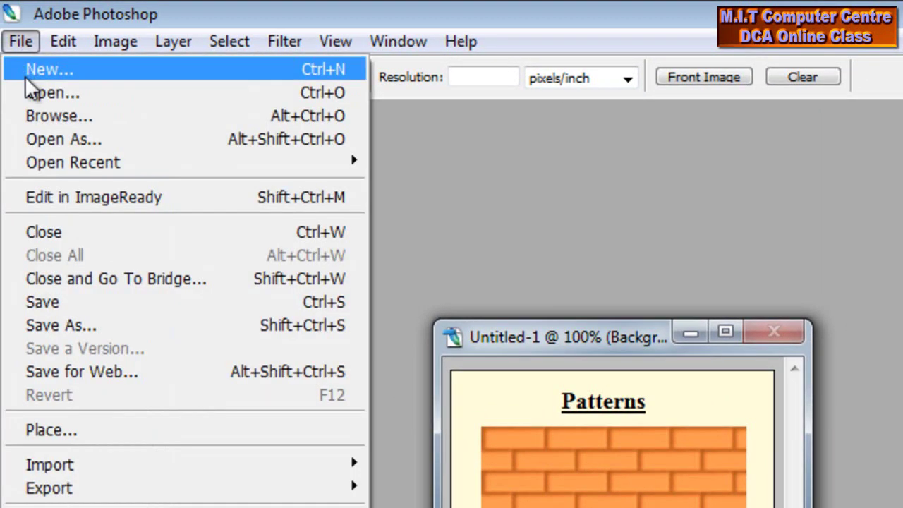
click(37, 71)
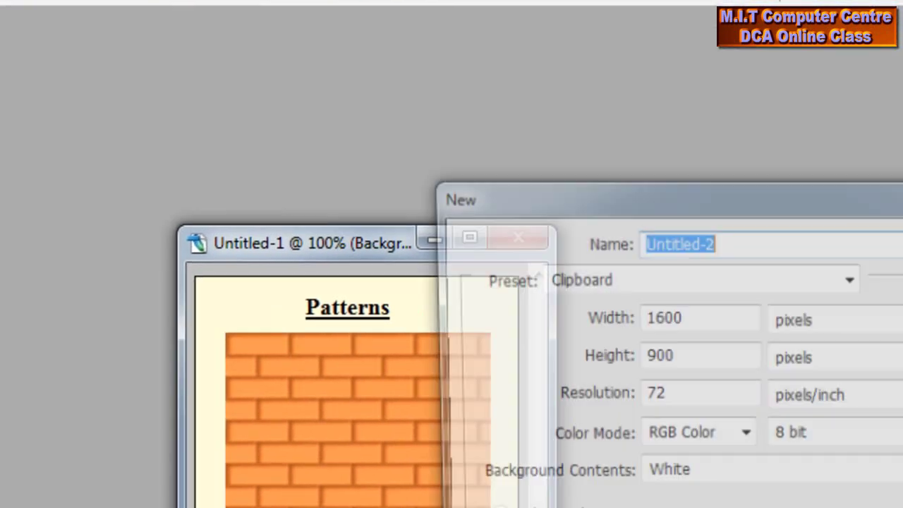
click(325, 167)
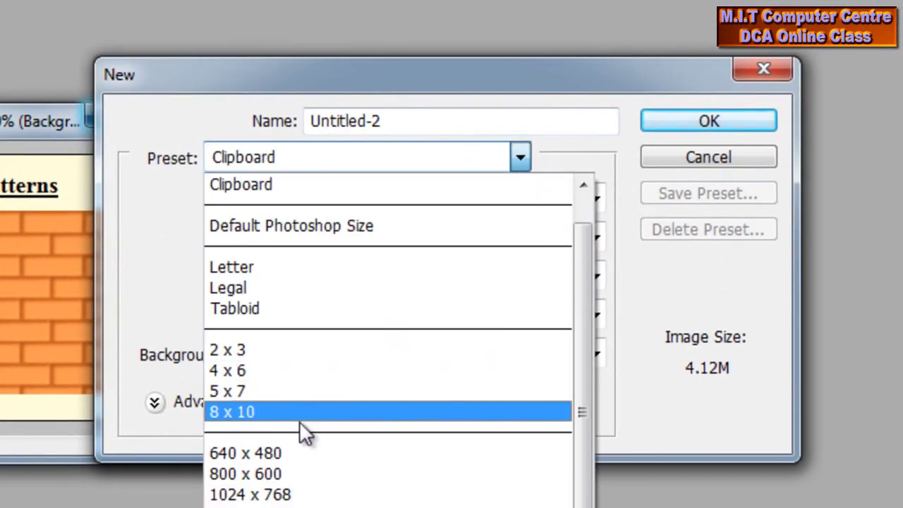
click(302, 451)
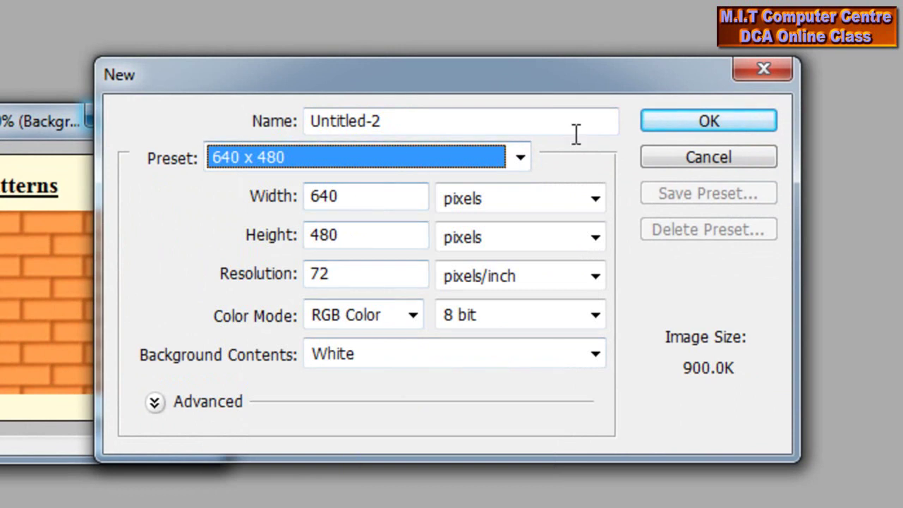
click(688, 124)
Arrange the brick sample document and the new blank document side by side.
drag(466, 141, 640, 115)
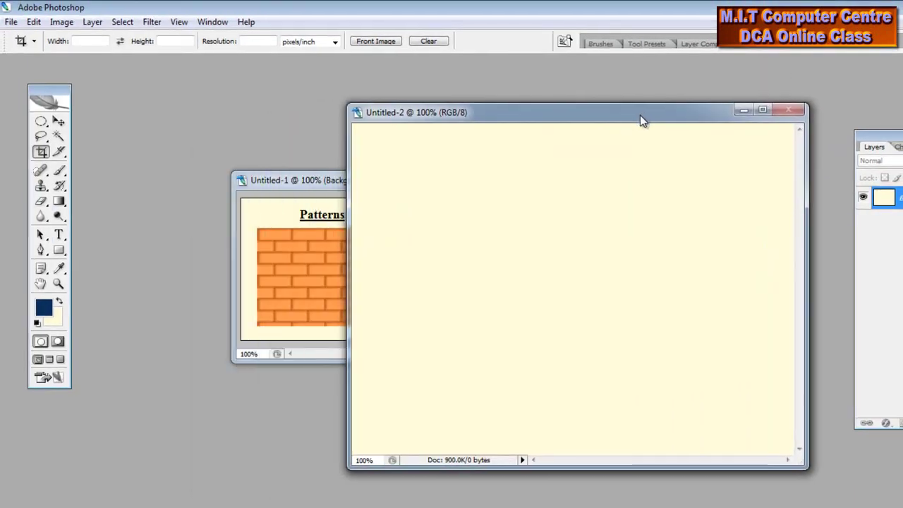
drag(328, 180, 200, 117)
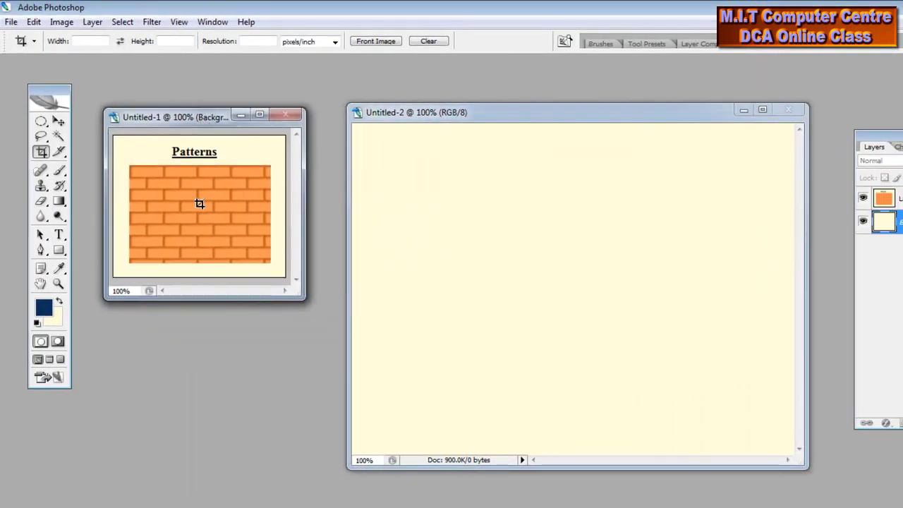
click(430, 117)
drag(430, 117, 389, 125)
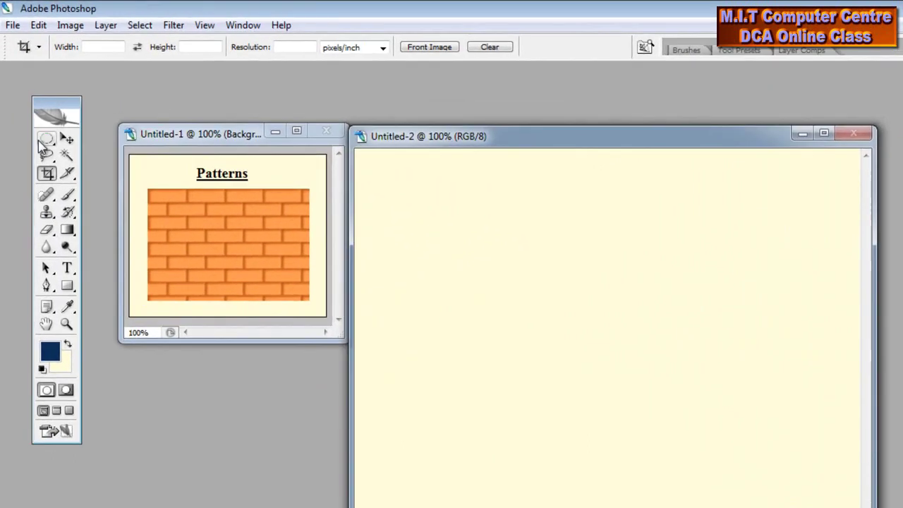
Draw a small brick-shaped rectangular marquee selection near the middle of the blank canvas.
click(41, 120)
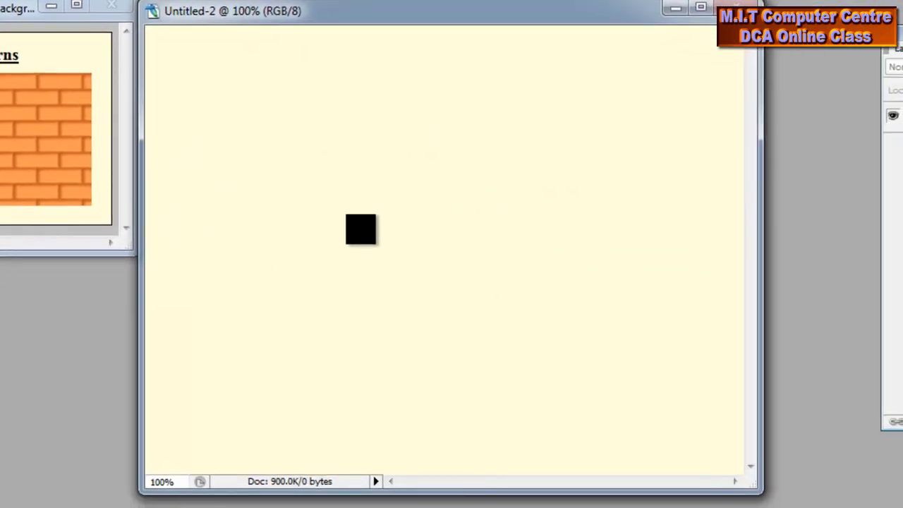
mouse_move(368, 209)
mouse_down()
mouse_move(401, 233)
mouse_move(486, 257)
mouse_up()
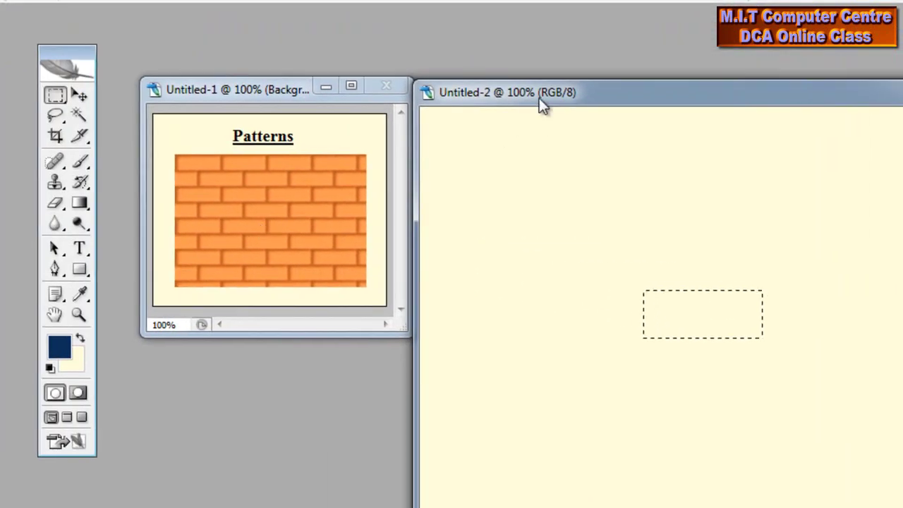
drag(536, 91, 542, 94)
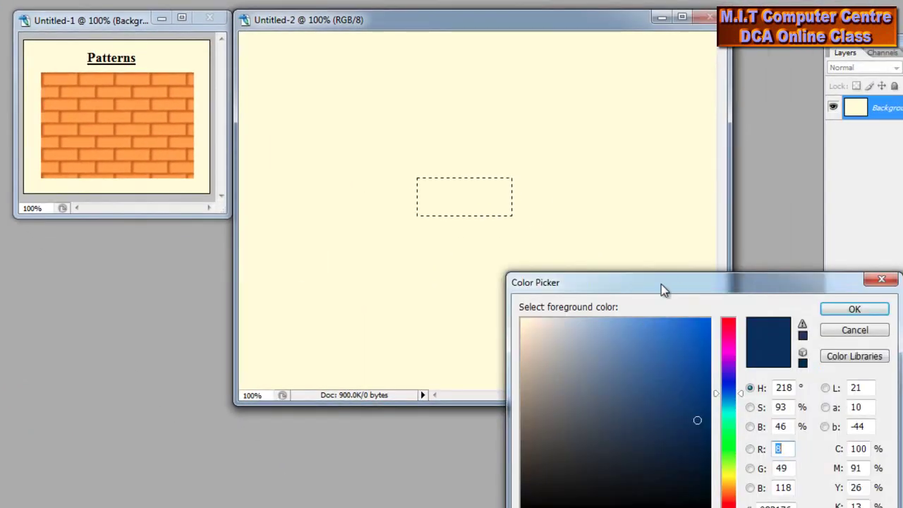
Sample the brick's light orange from the Patterns image as foreground color and fill the rectangular selection with it.
drag(686, 300, 618, 85)
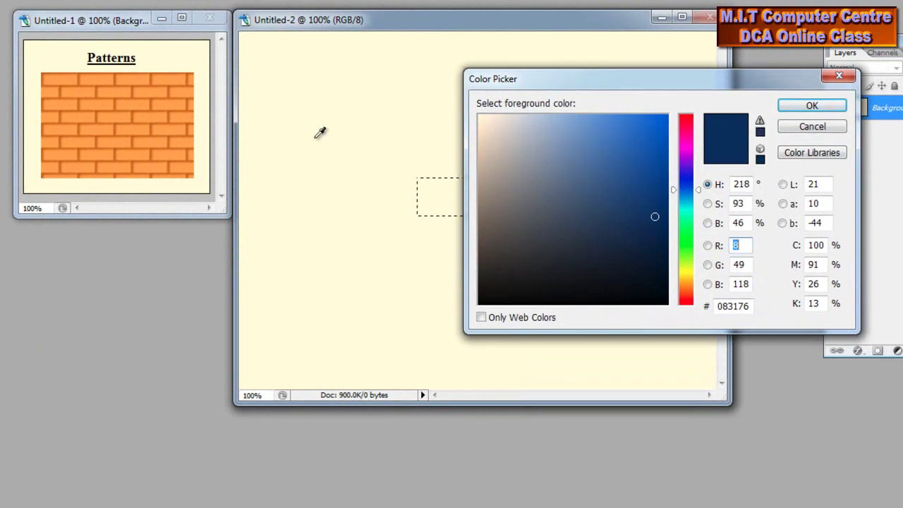
click(137, 98)
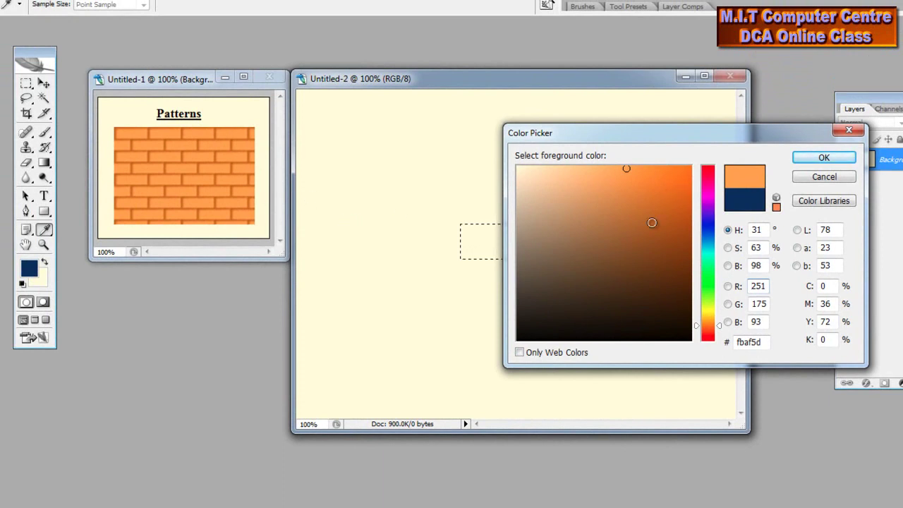
click(823, 158)
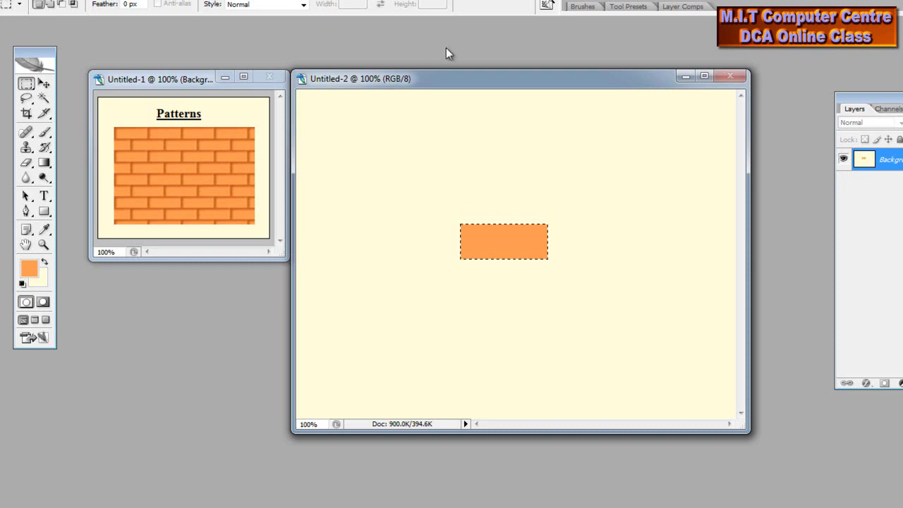
drag(463, 74, 449, 84)
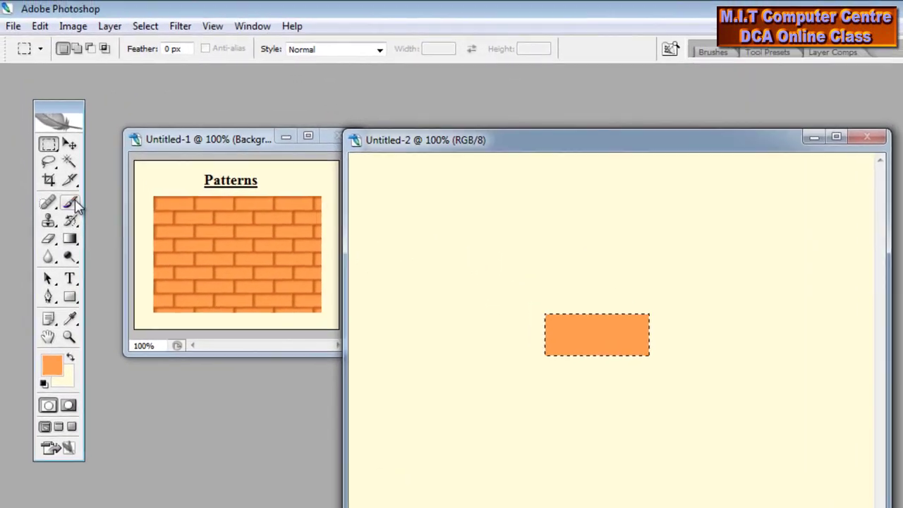
Set the foreground to dark brown and shade the brick's upper and left edges with a soft 20 px brush.
click(57, 164)
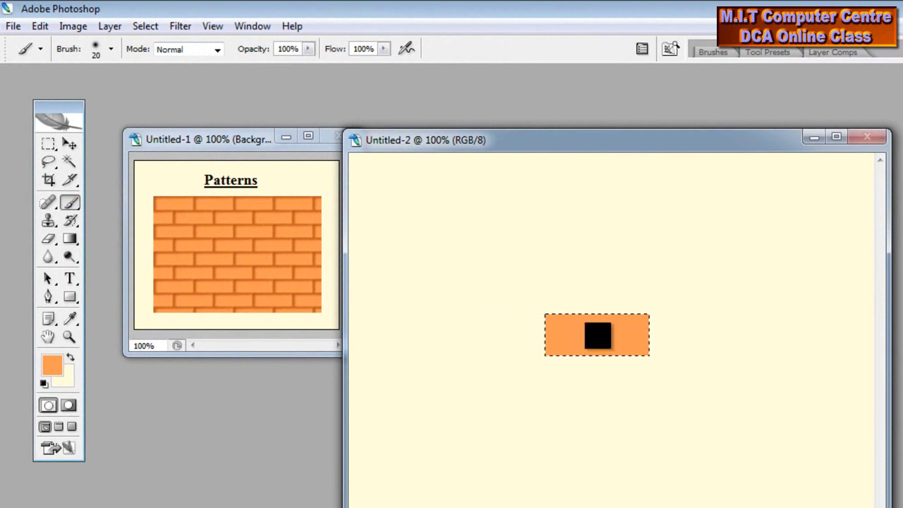
click(63, 369)
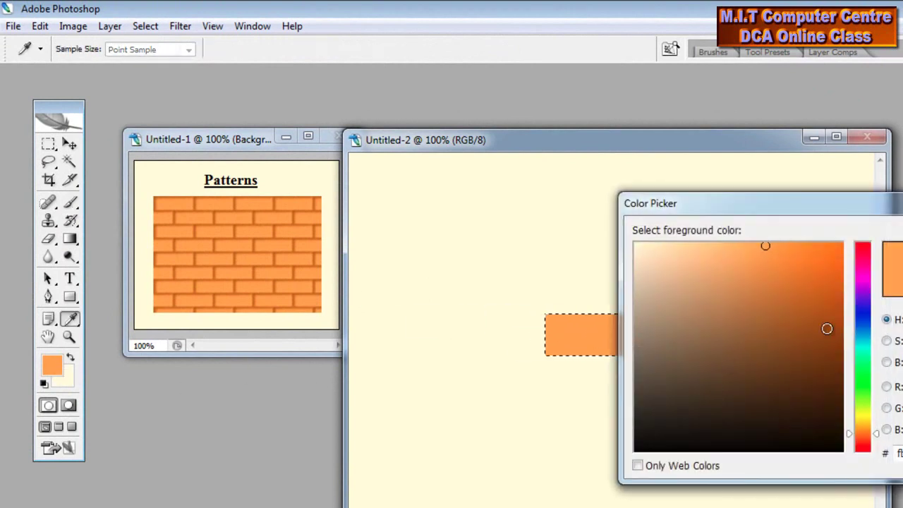
click(805, 333)
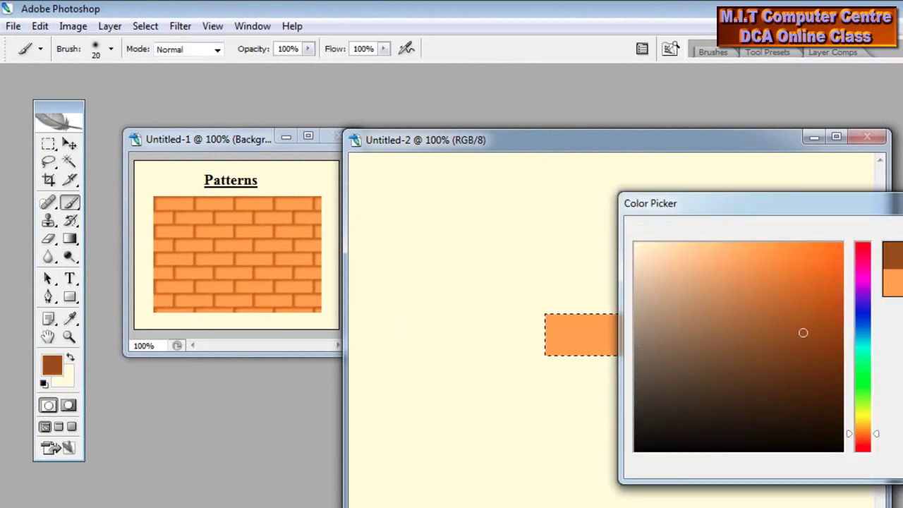
key(Return)
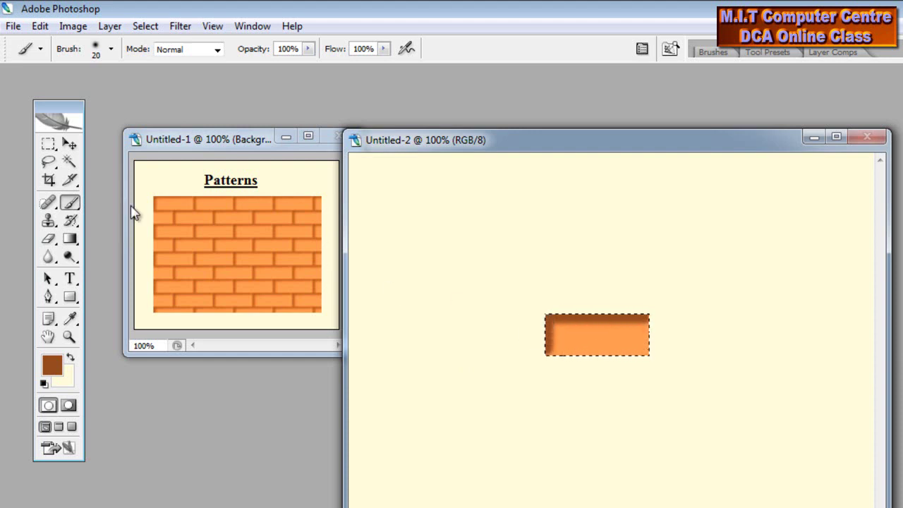
Duplicate the shaded brick twice into an adjoining row beneath it, offset by half a brick, and clear the selection.
click(69, 144)
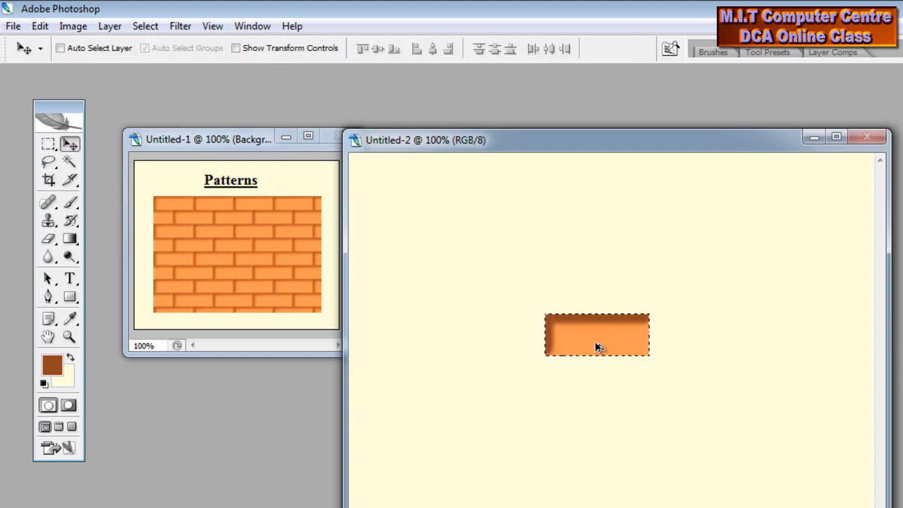
drag(598, 345, 627, 378)
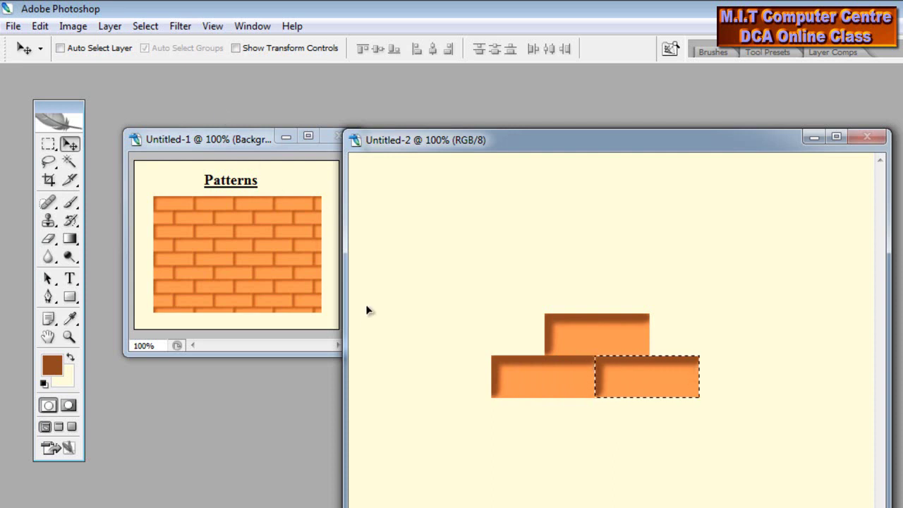
key(ctrl+d)
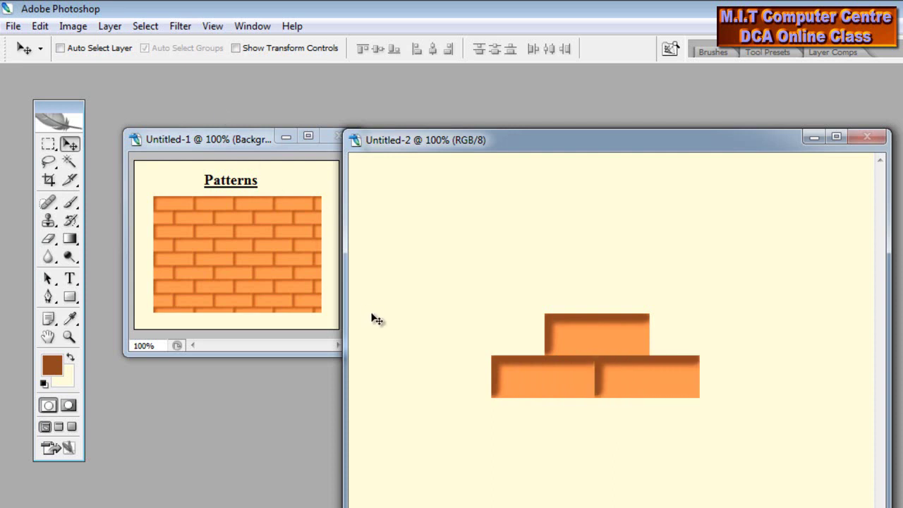
Define the area one brick wide and two rows high, spanning the upper brick and the joint below, as a pattern, then deselect.
click(47, 145)
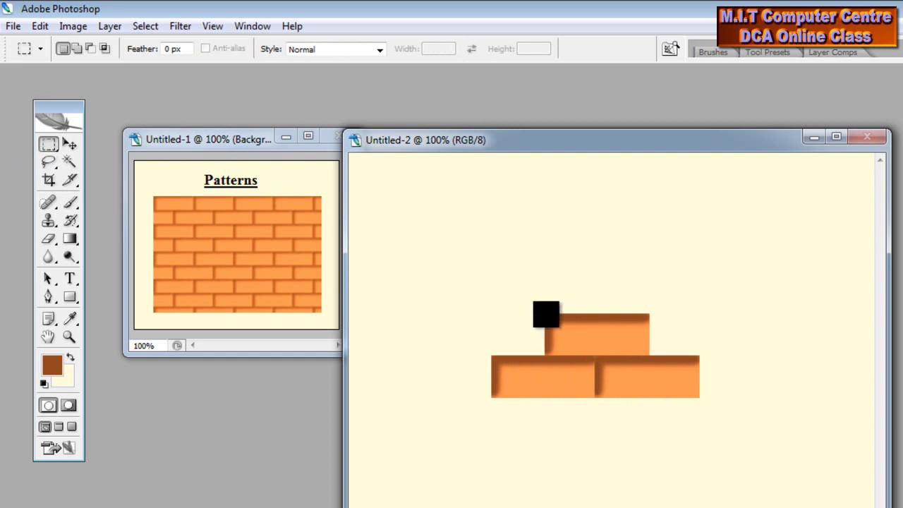
drag(546, 314, 654, 355)
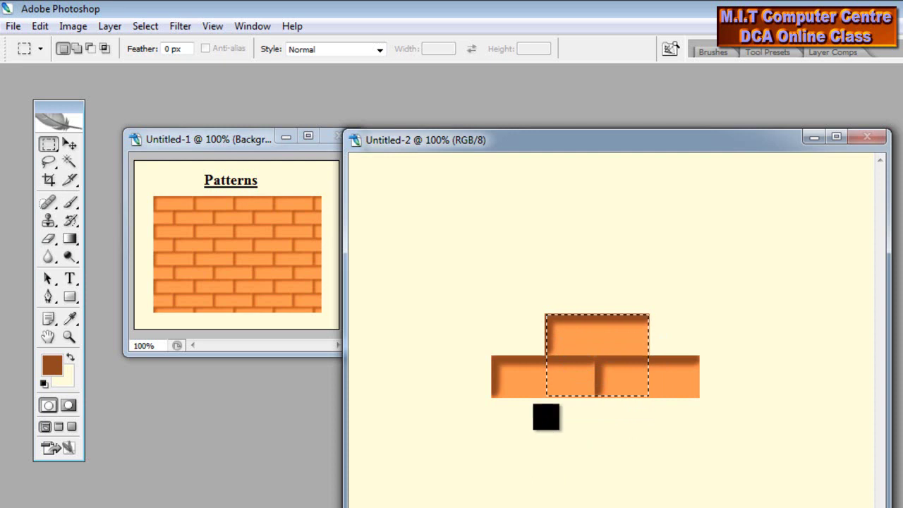
click(40, 26)
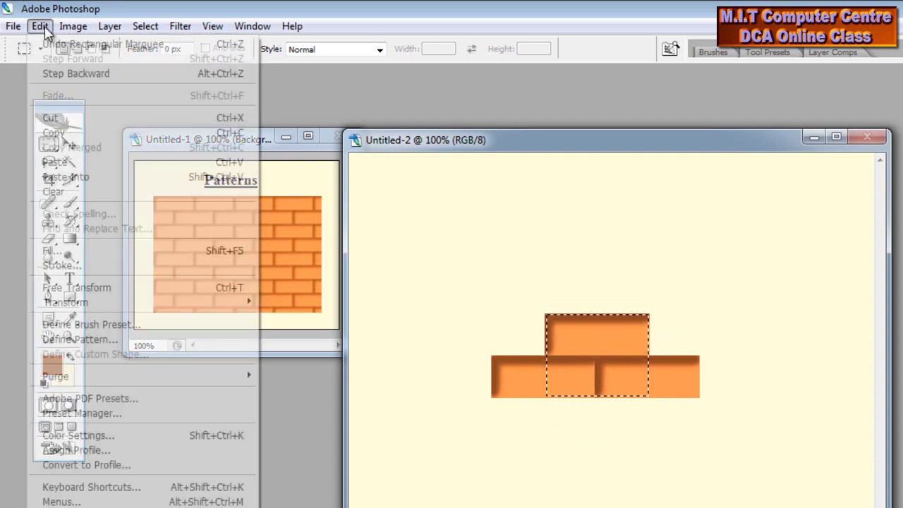
click(148, 345)
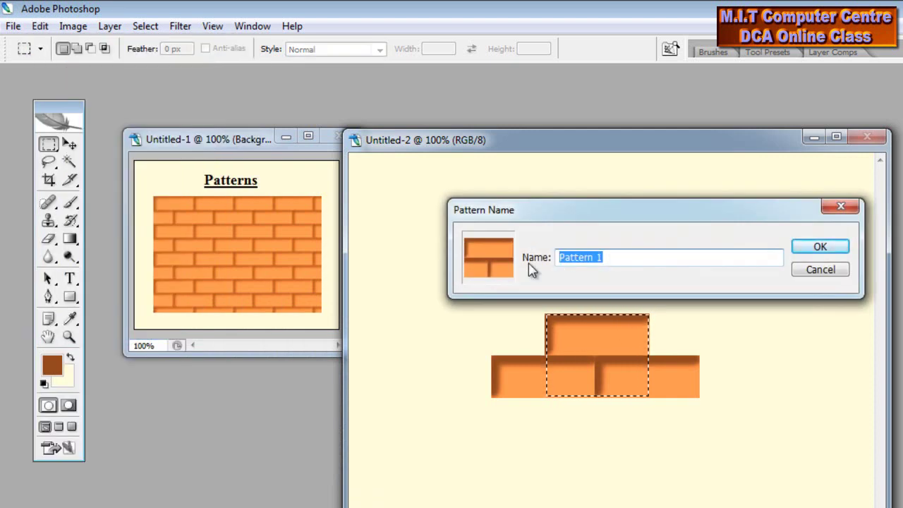
click(647, 256)
click(825, 255)
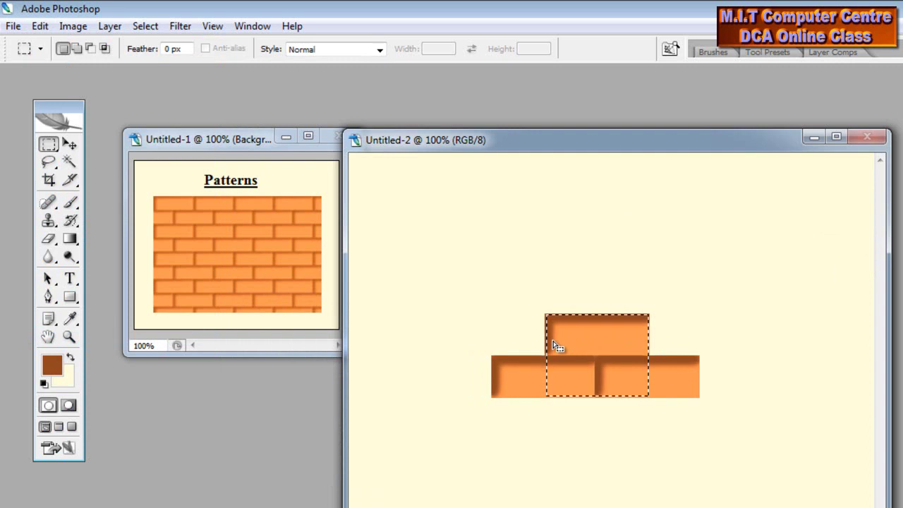
click(141, 26)
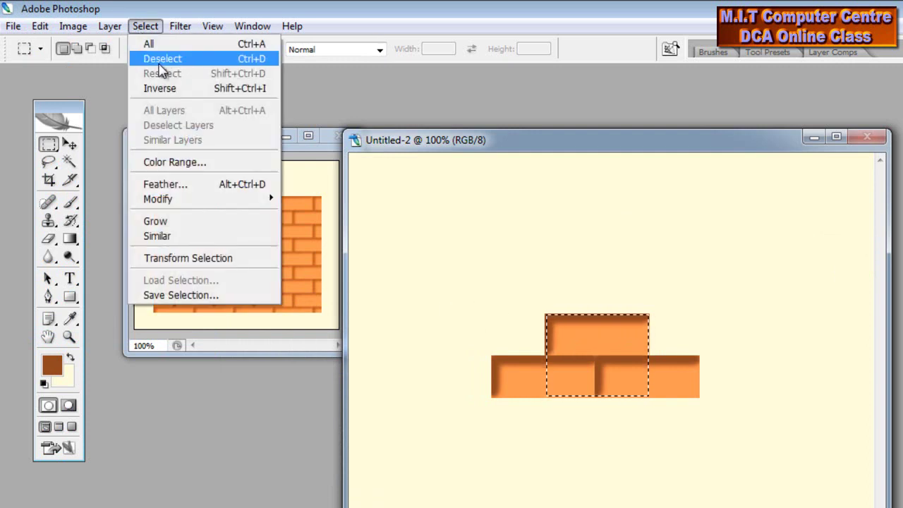
click(160, 61)
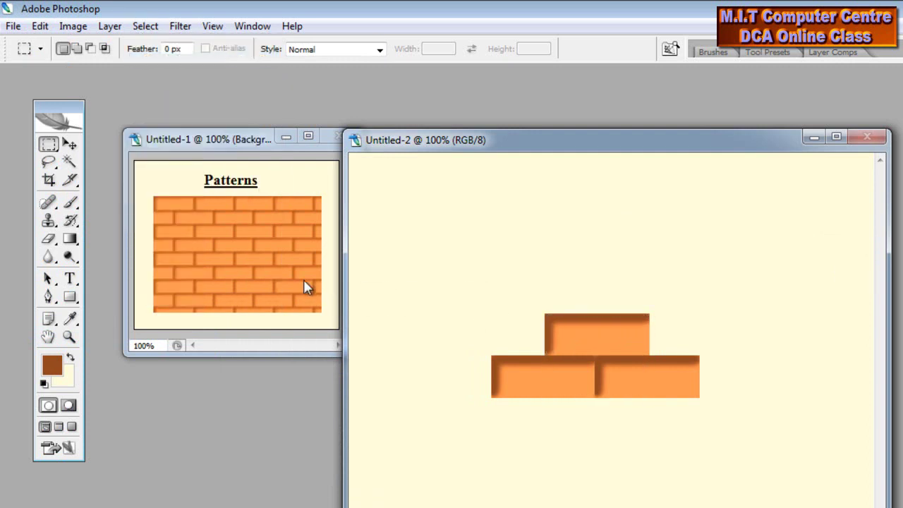
Fill the whole canvas with the custom brick pattern, using Normal blending mode and 100% opacity.
click(40, 26)
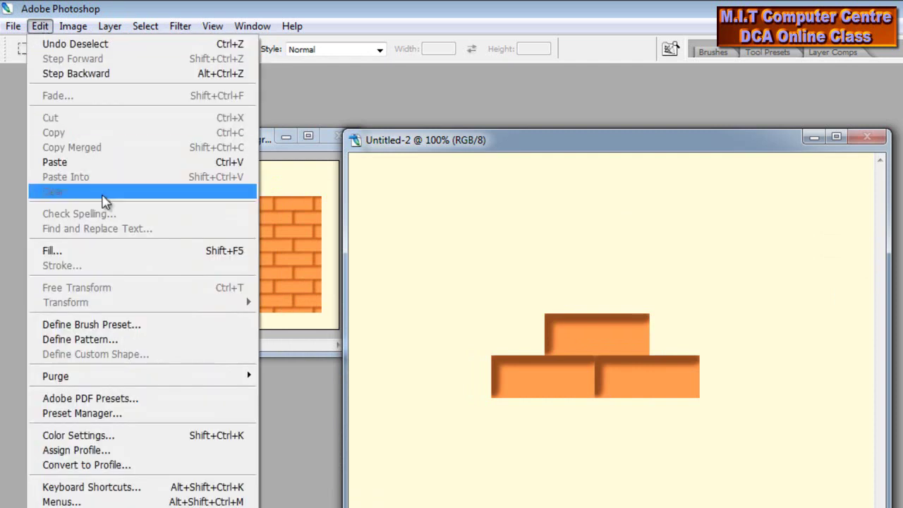
click(130, 259)
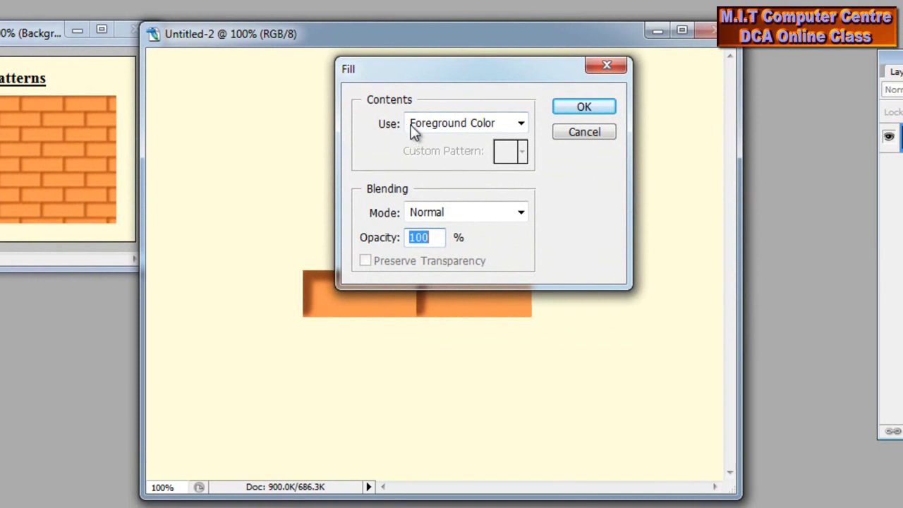
click(446, 121)
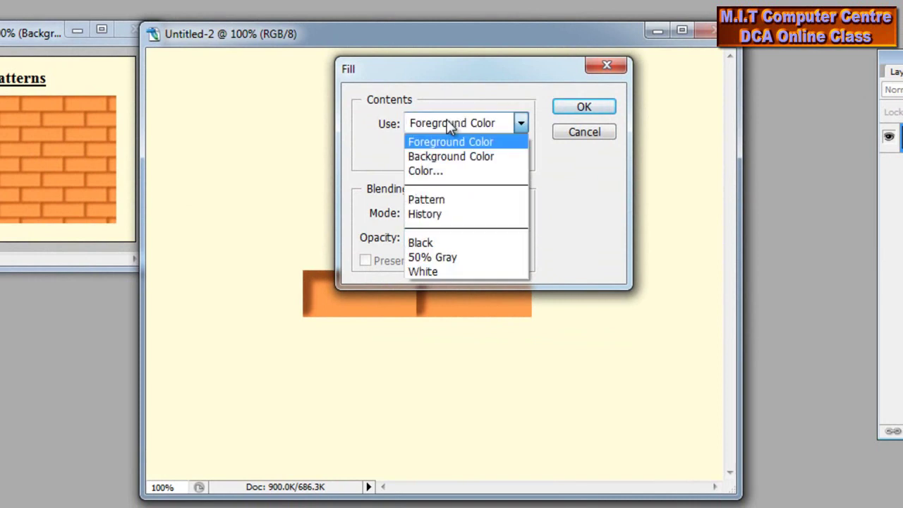
click(454, 201)
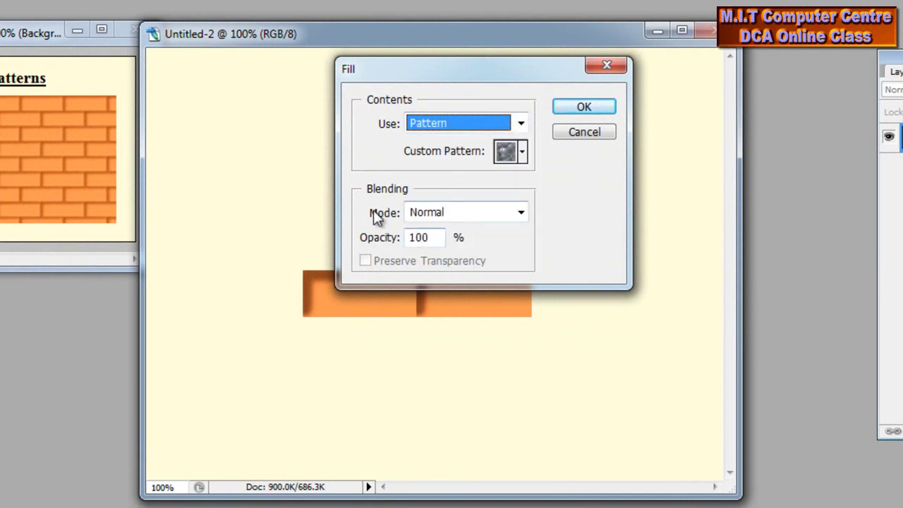
click(403, 238)
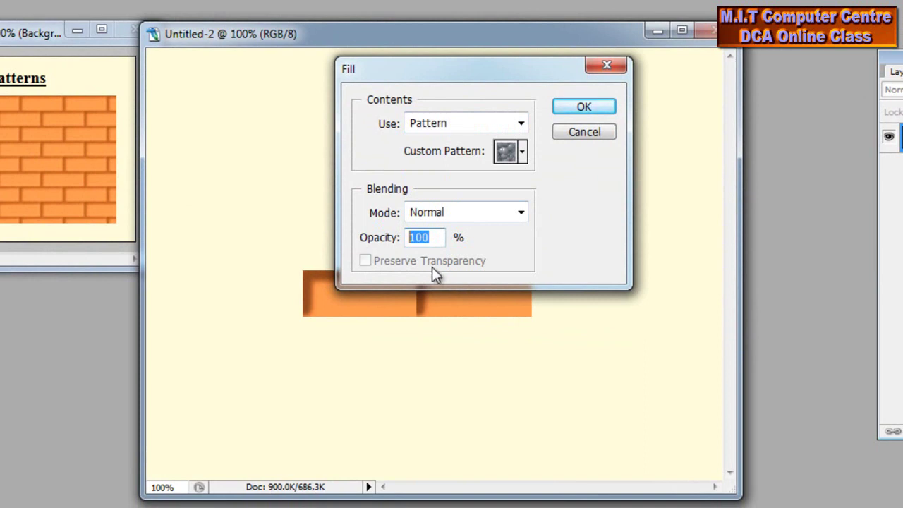
click(449, 221)
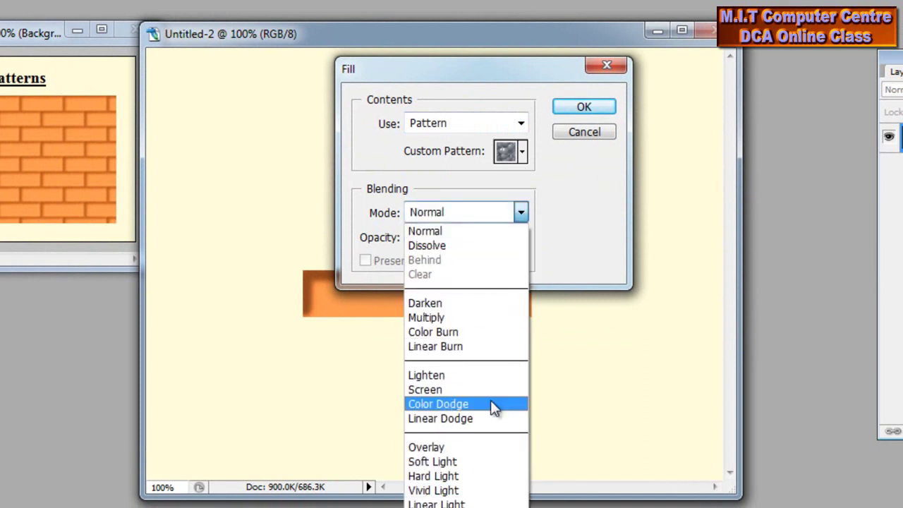
click(483, 215)
key(Tab)
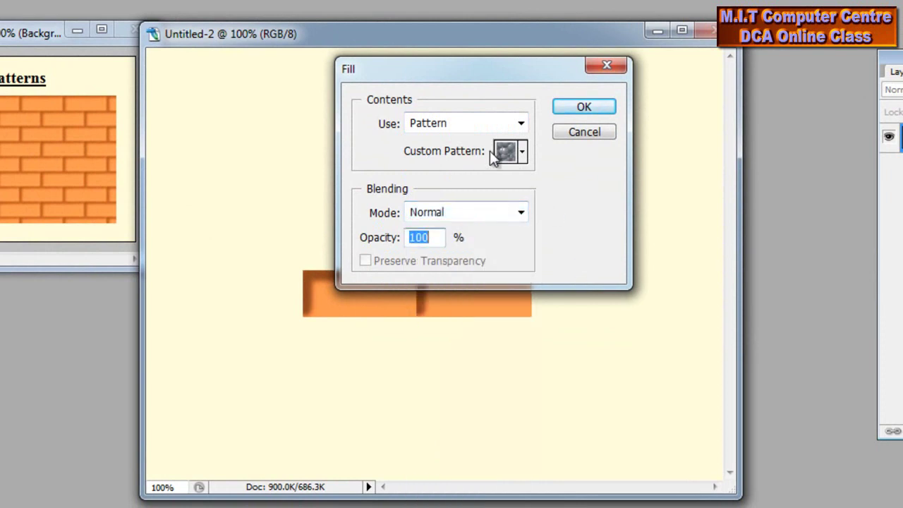
click(523, 151)
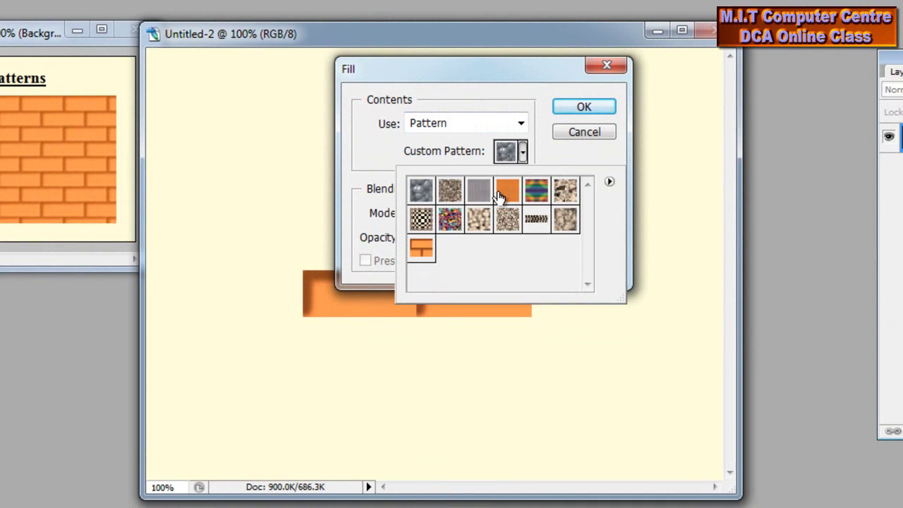
click(423, 255)
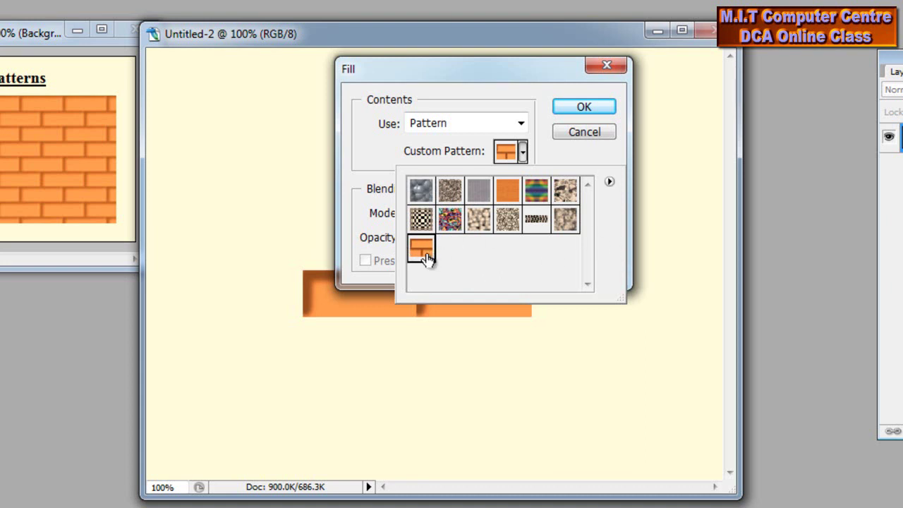
click(584, 108)
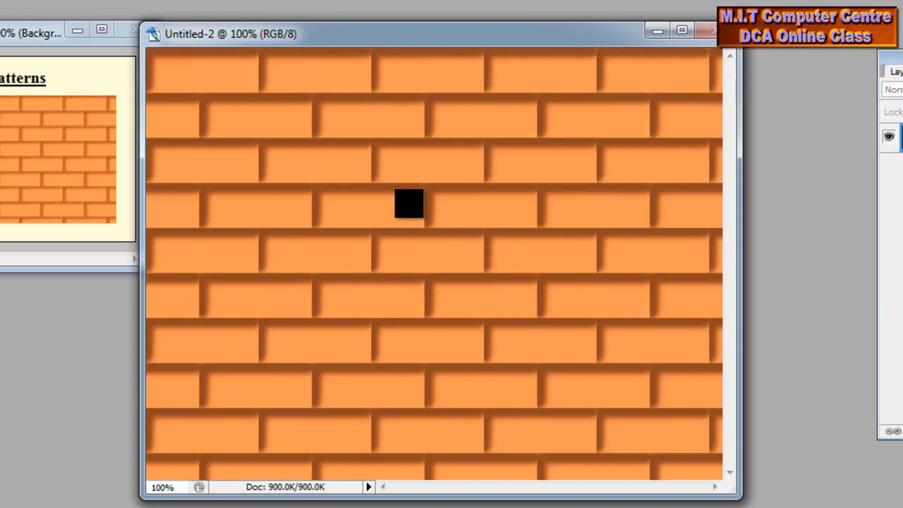
Move the filled brick image's window clear of the Patterns reference image and make the Patterns image active.
drag(480, 42, 510, 43)
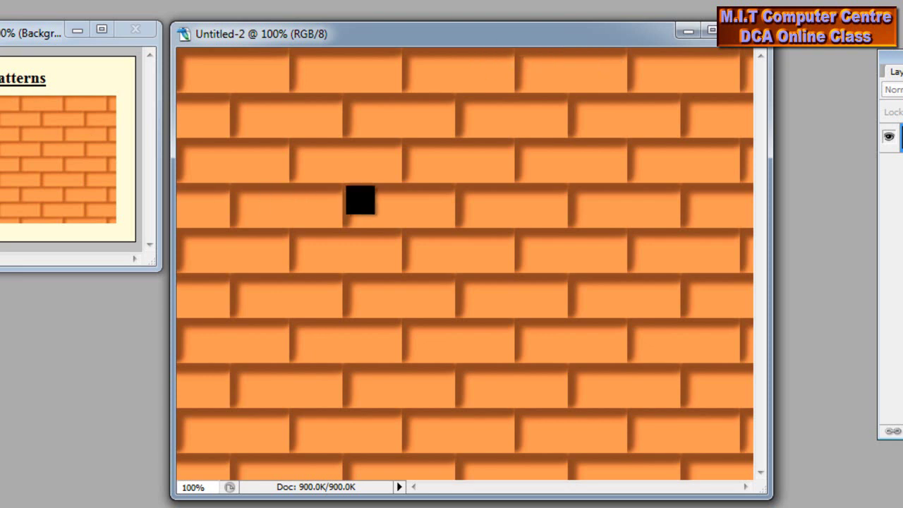
drag(421, 44, 419, 45)
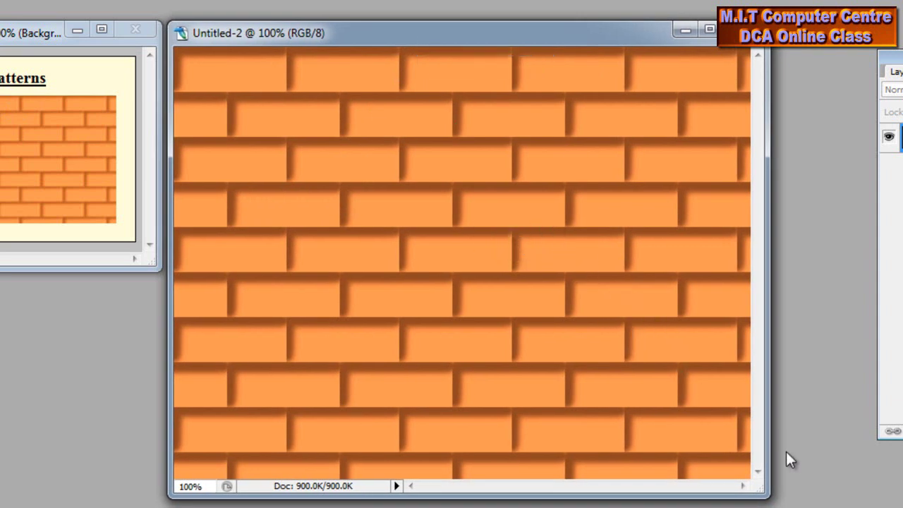
click(36, 31)
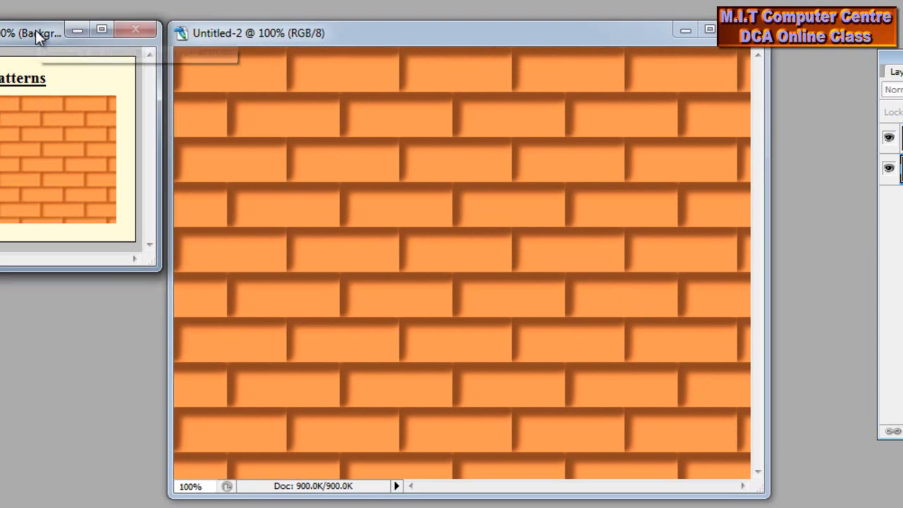